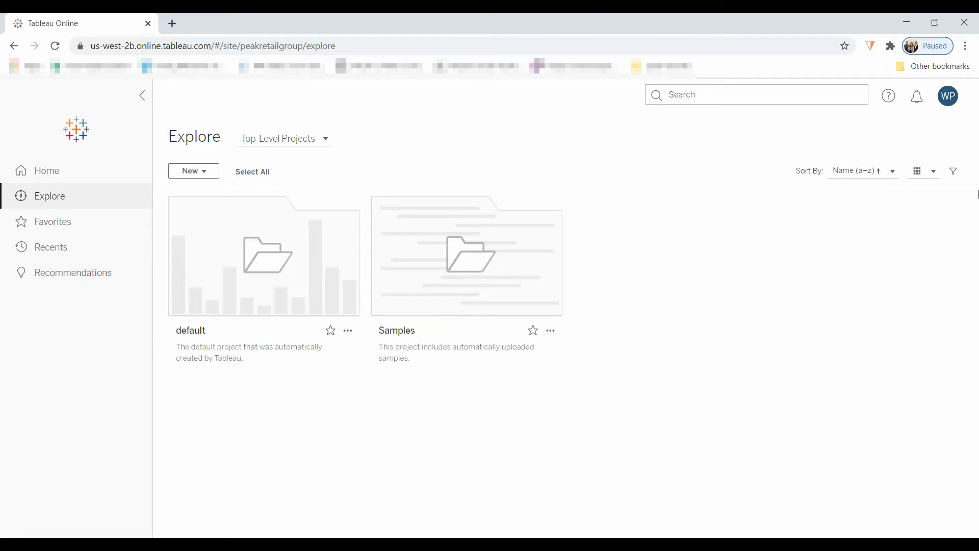
Switch the Explore list to All Data Sources, then to All Workbooks.
click(331, 143)
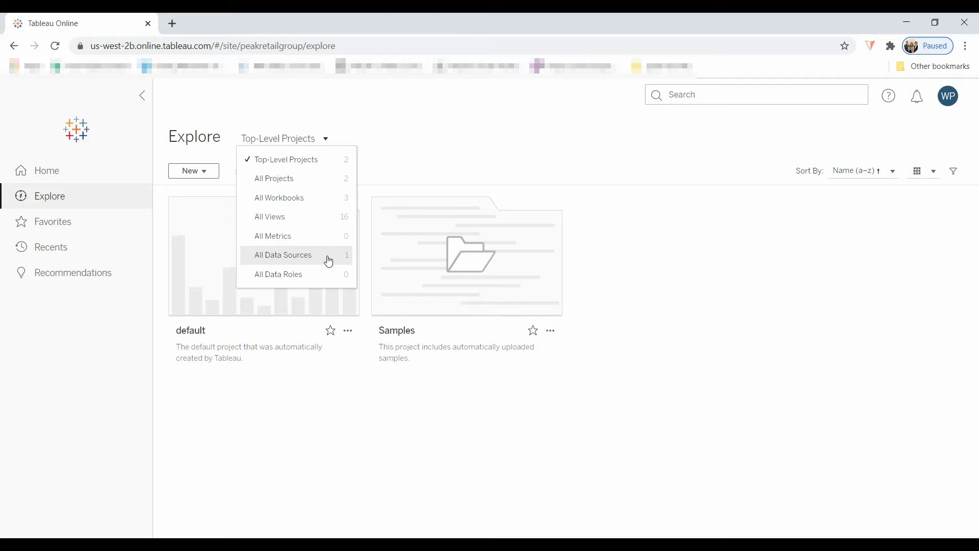
click(329, 261)
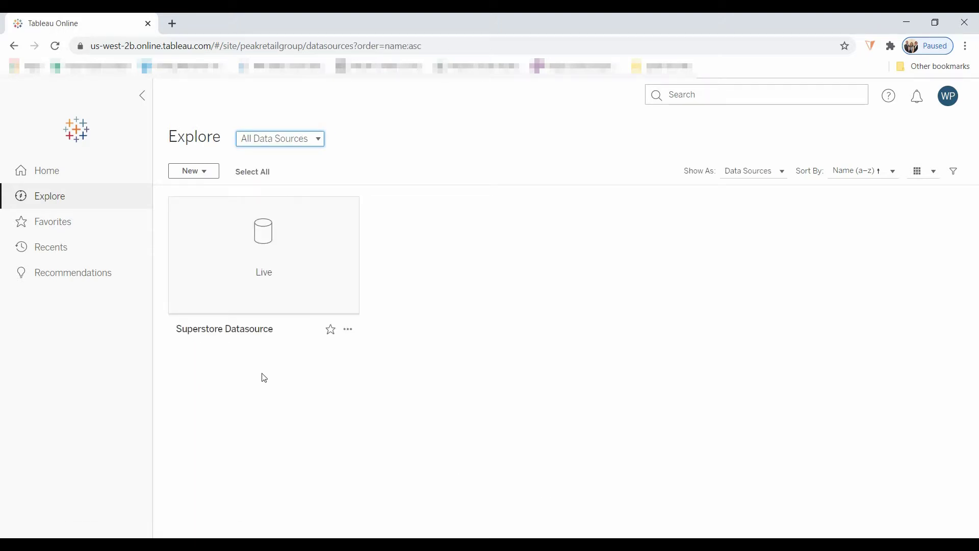
click(323, 138)
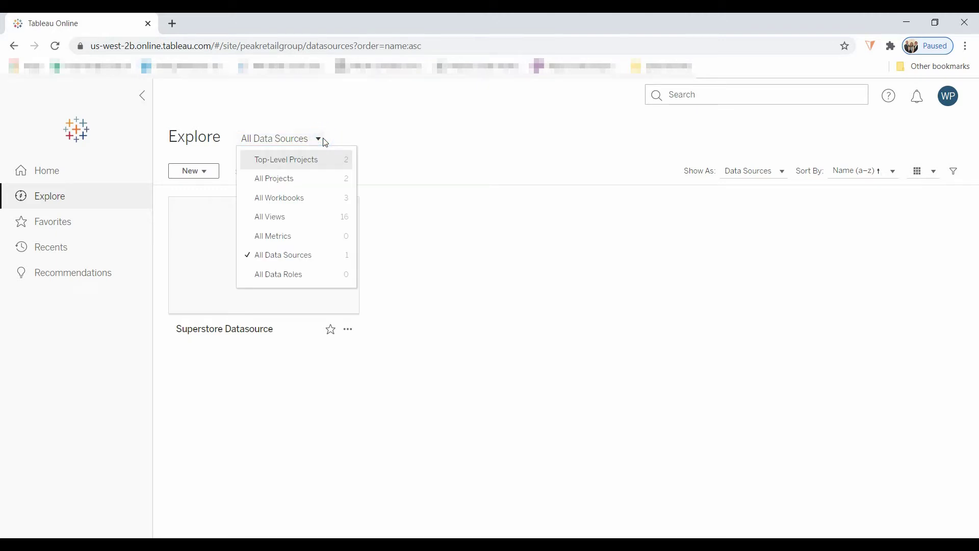
click(305, 204)
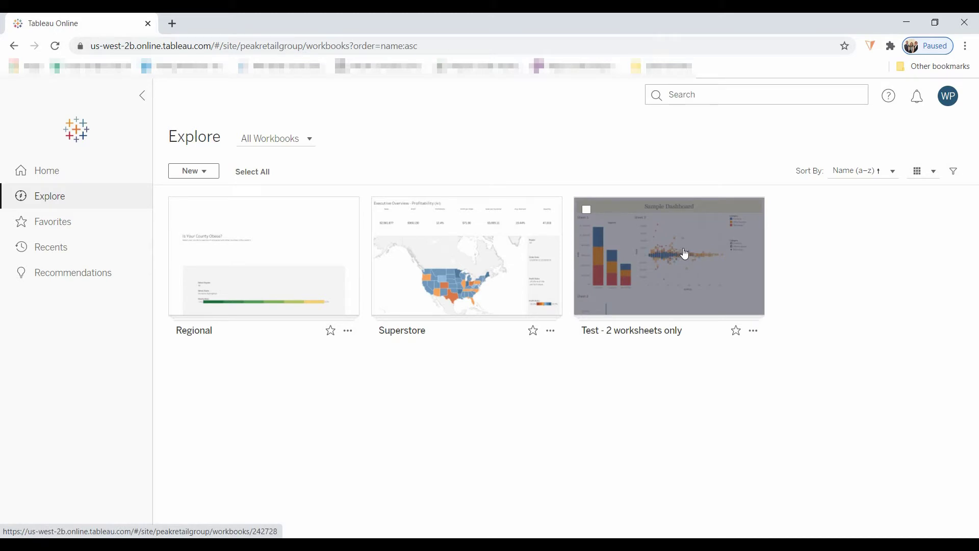
Open Dashboard 1 of the Test - 2 worksheets only workbook and start web editing.
click(684, 252)
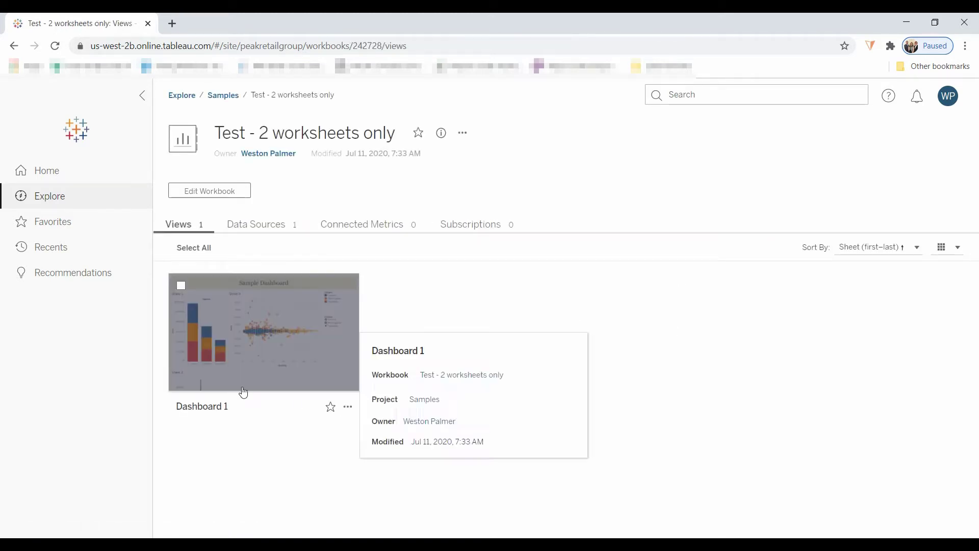
click(267, 325)
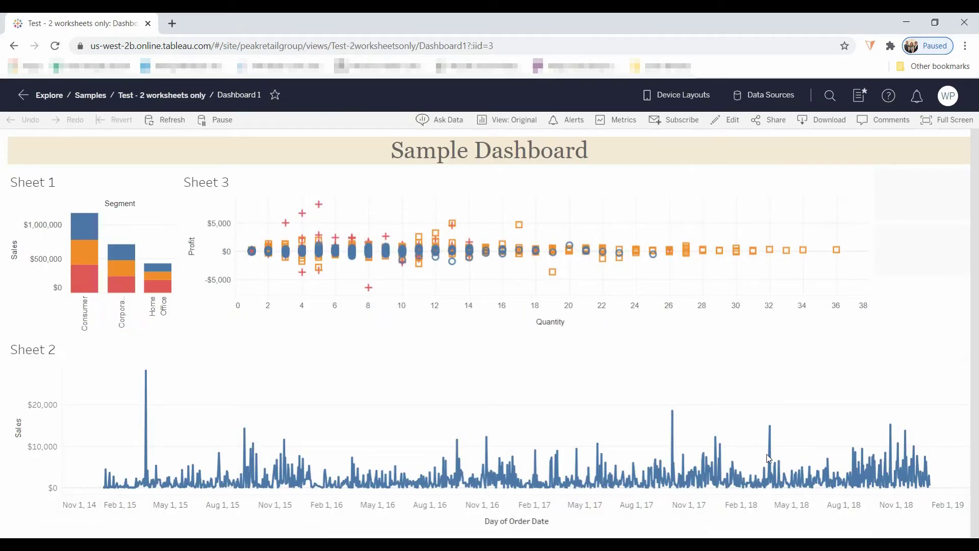
mouse_move(768, 454)
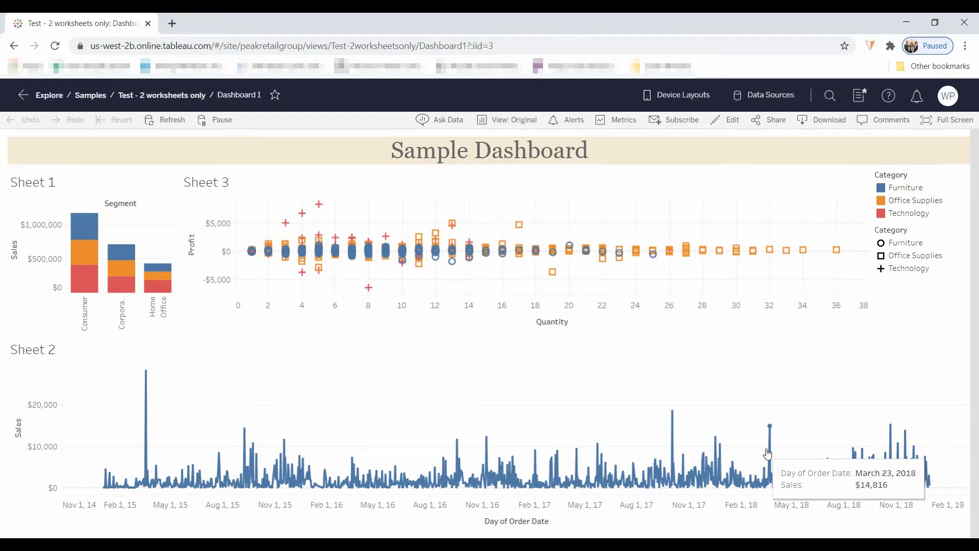
click(733, 120)
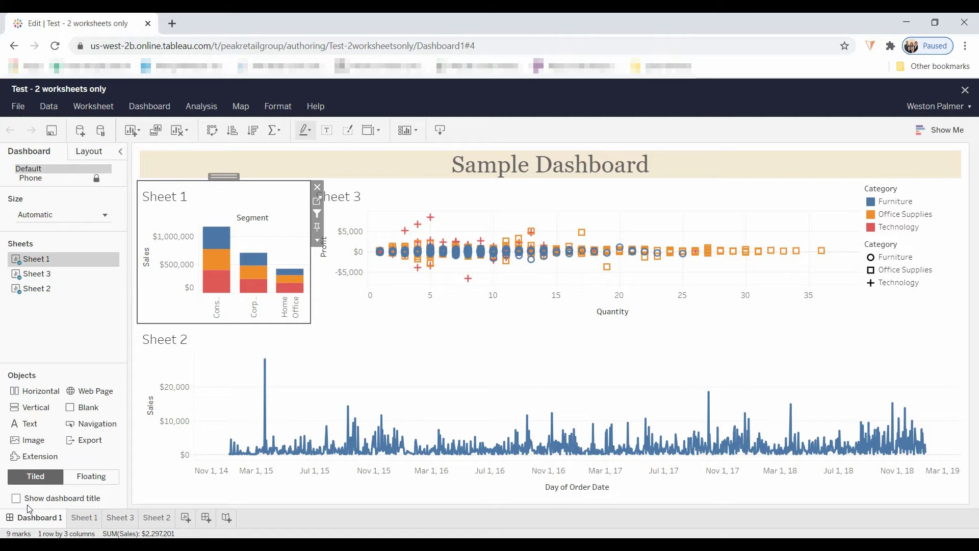
click(78, 519)
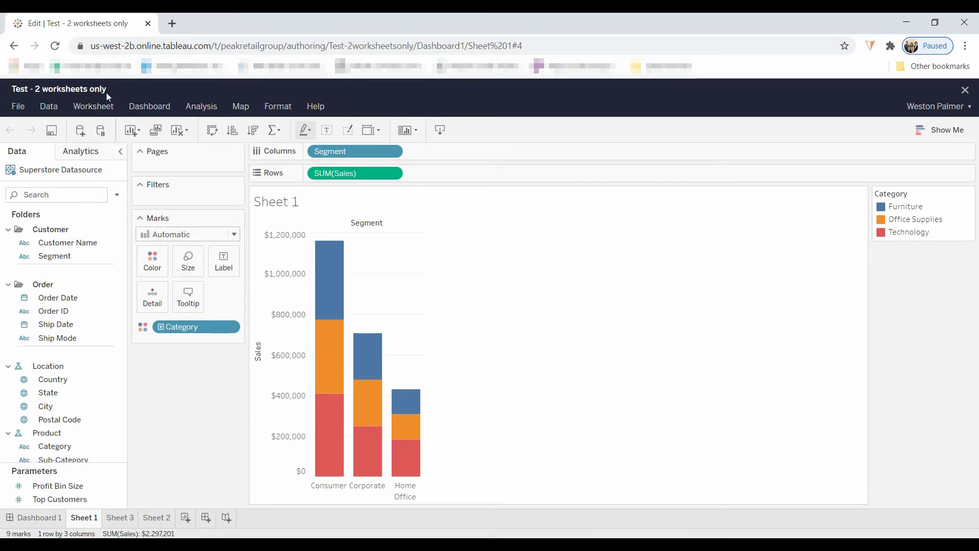
click(110, 111)
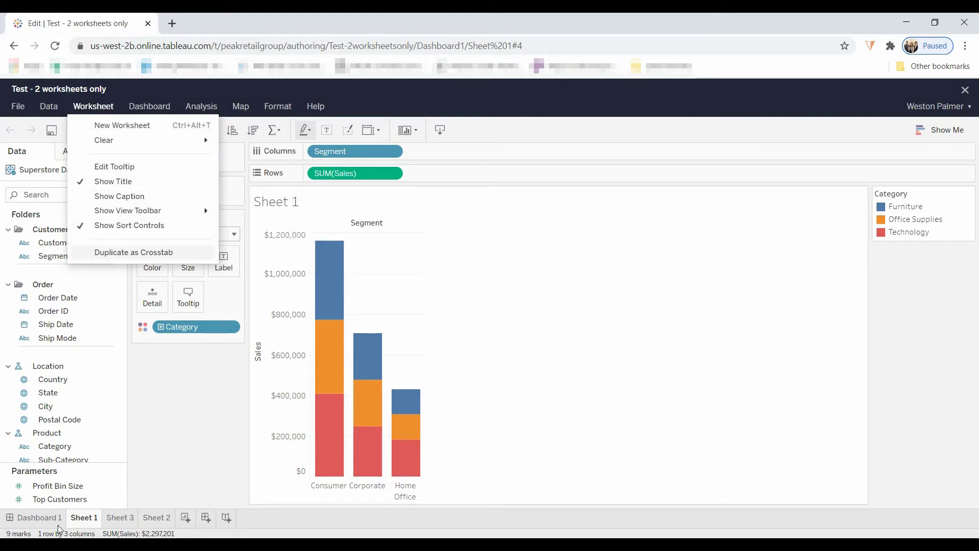
click(40, 520)
click(134, 105)
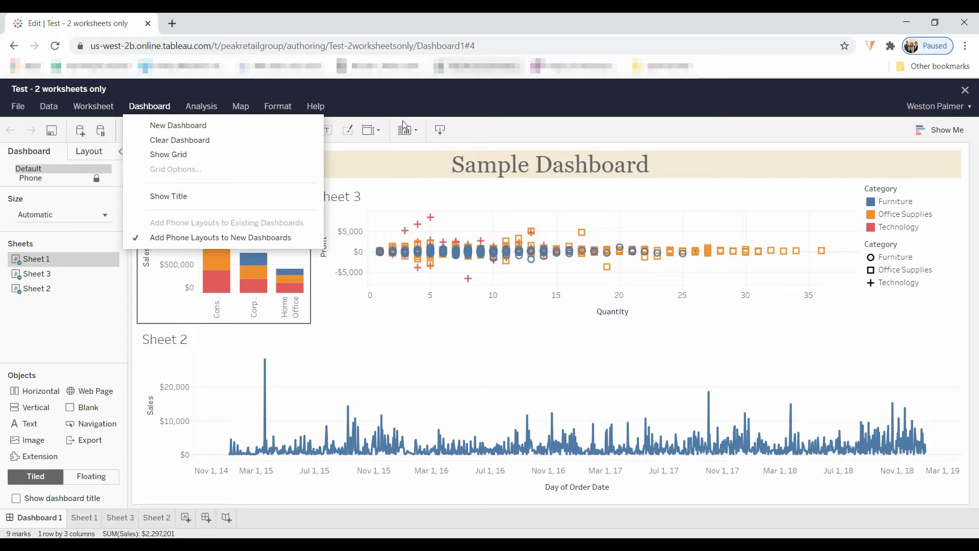
Use Sheet 1 as a dashboard filter and test it on Consumer Technology sales.
click(185, 488)
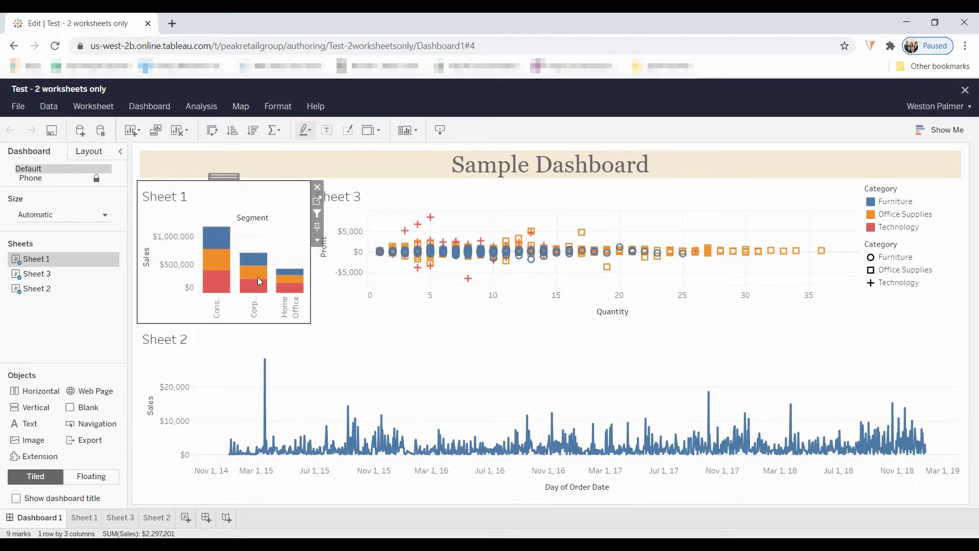
click(317, 218)
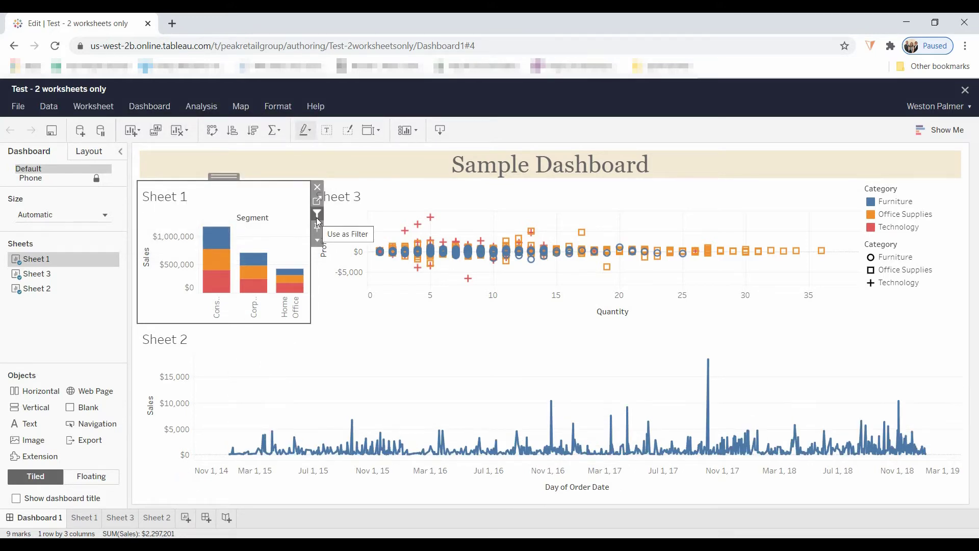
click(213, 294)
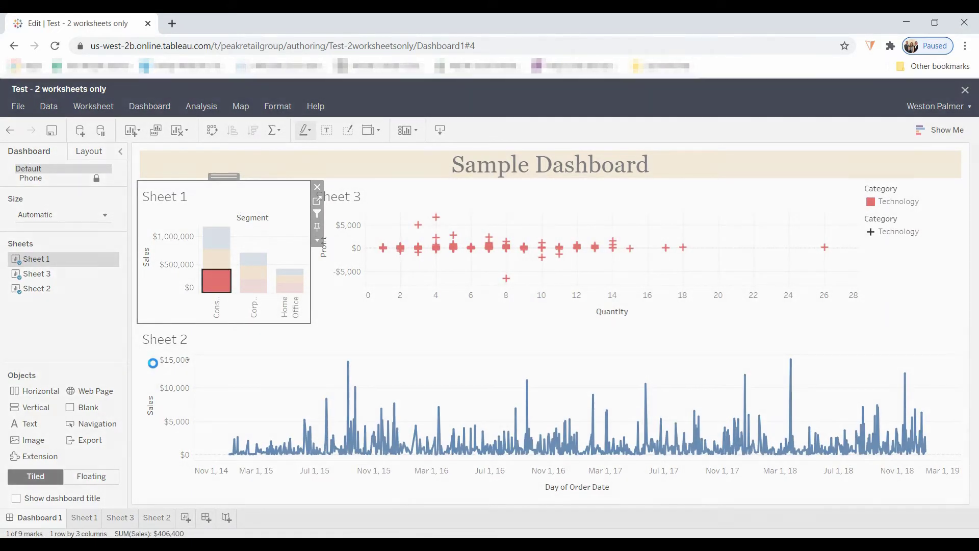
click(212, 280)
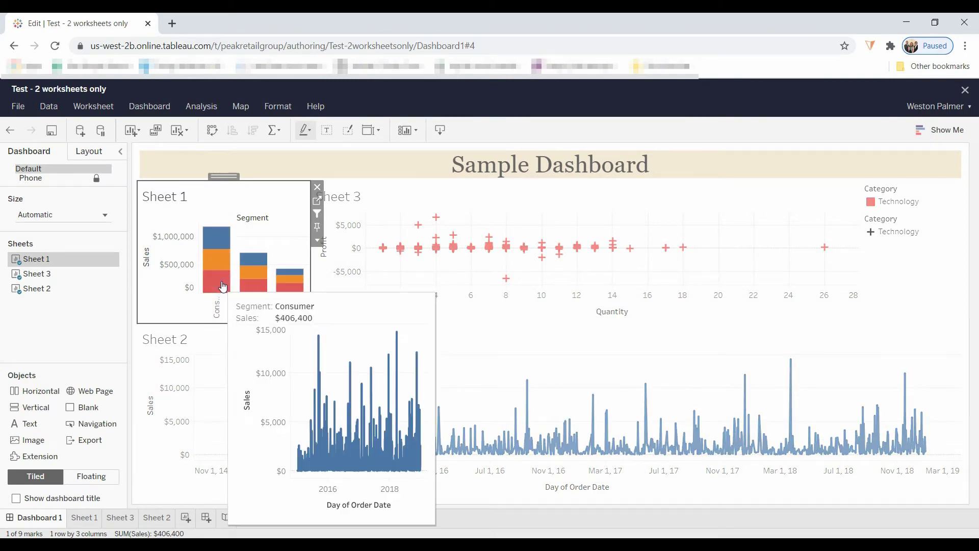
Test the filter on Consumer Furniture sales, then clear the selection.
click(236, 245)
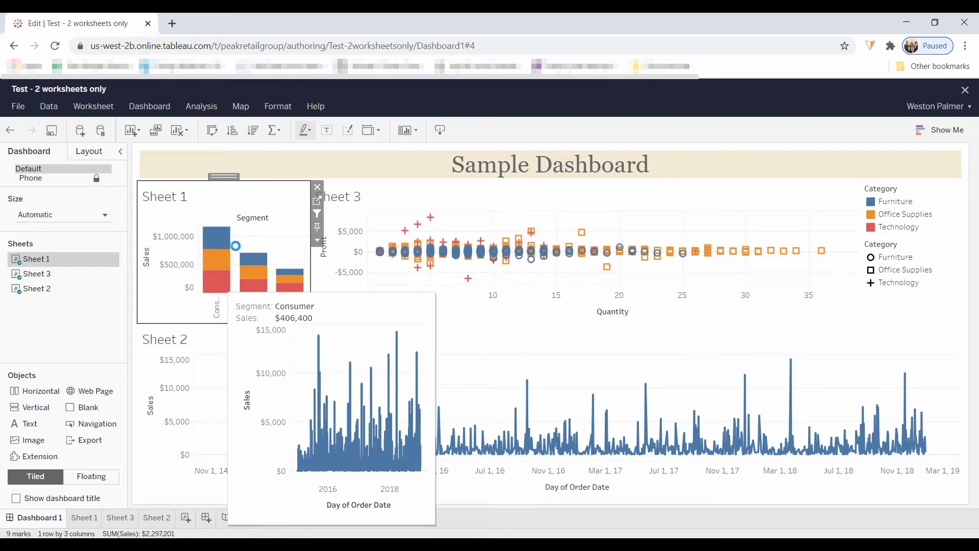
mouse_move(228, 242)
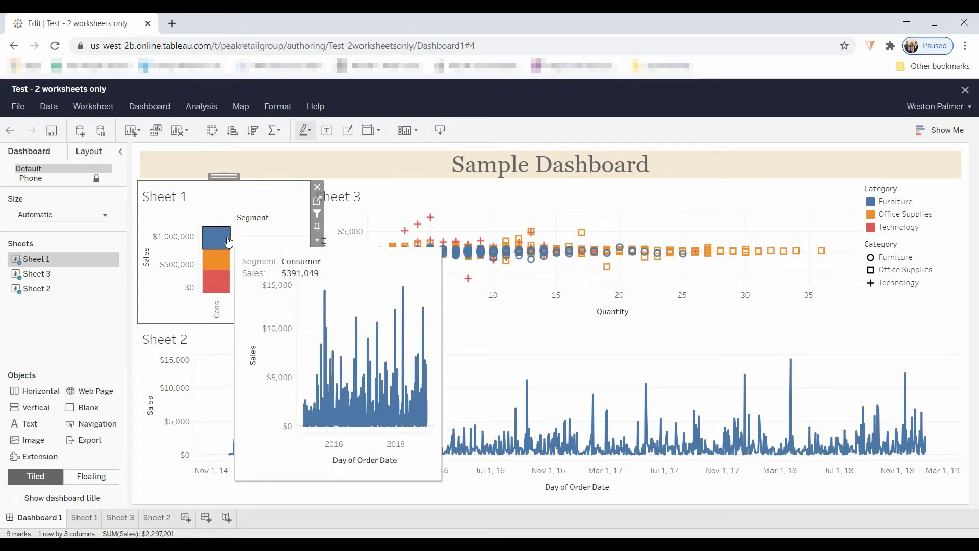
click(228, 242)
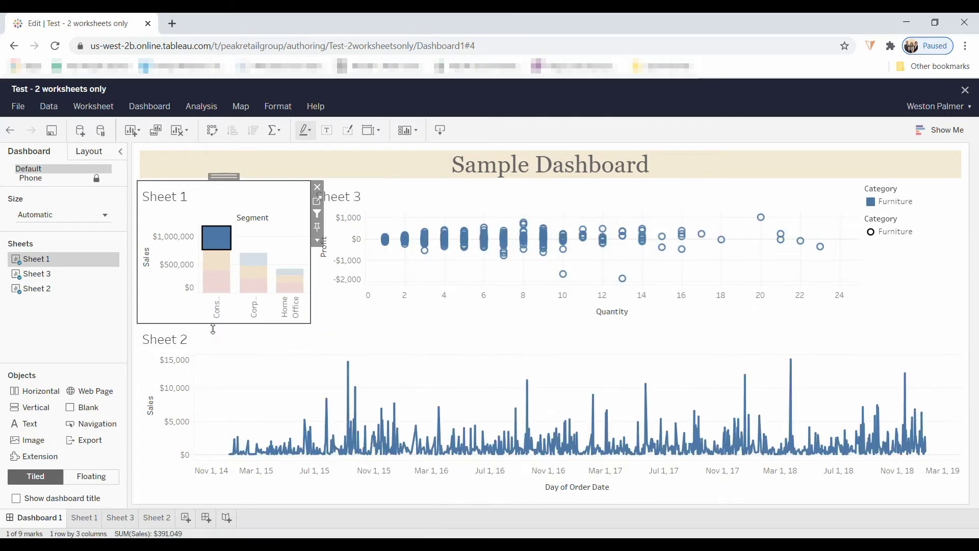
click(217, 238)
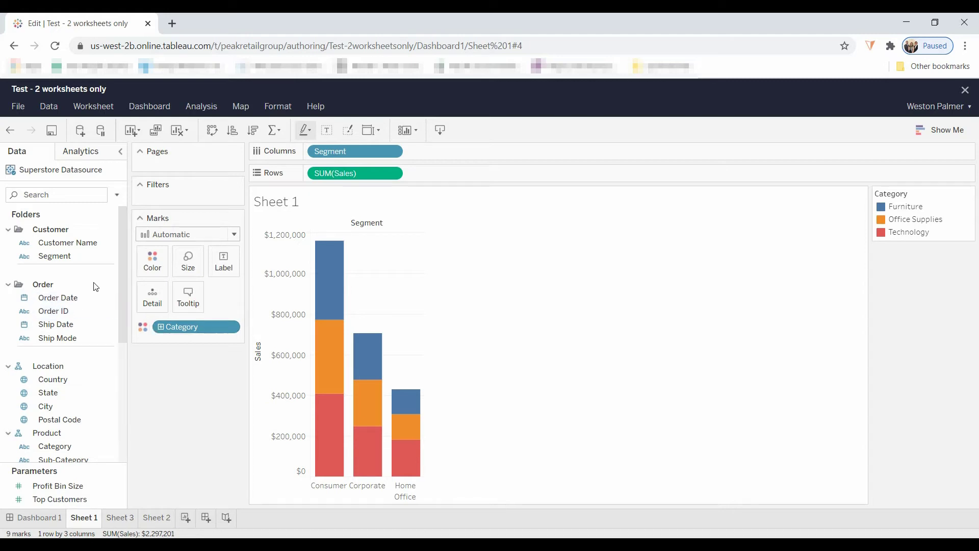
Review the Segment field's context menu in the Data pane, then dismiss it.
right_click(75, 258)
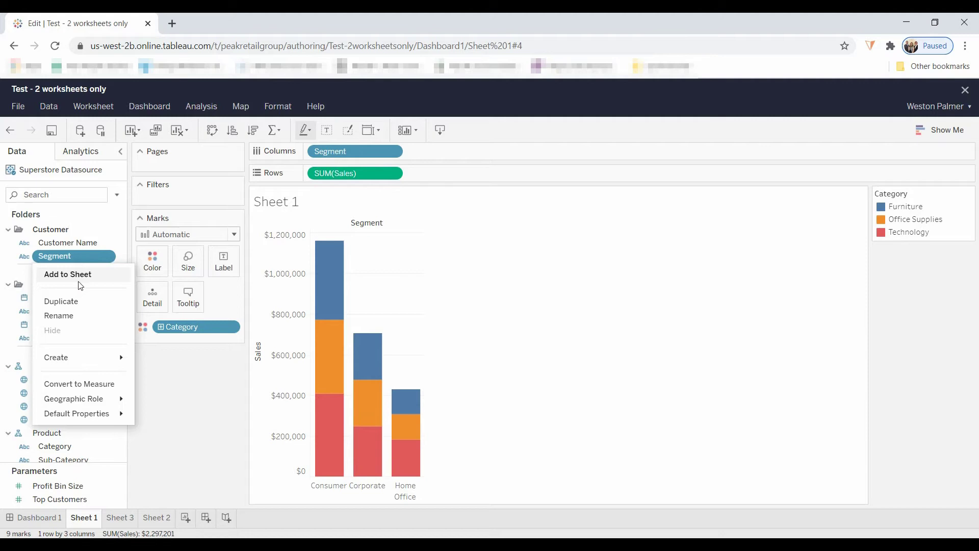
mouse_move(84, 362)
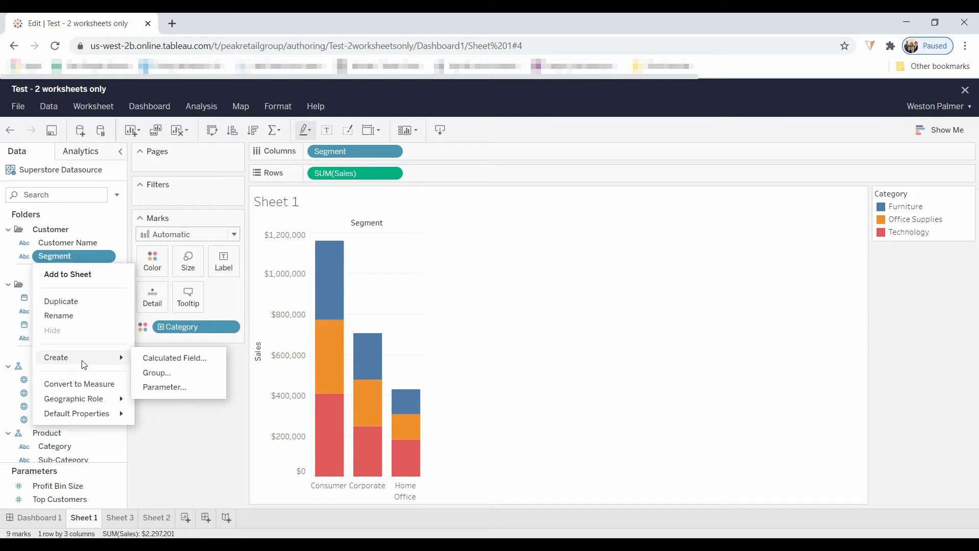
mouse_move(82, 399)
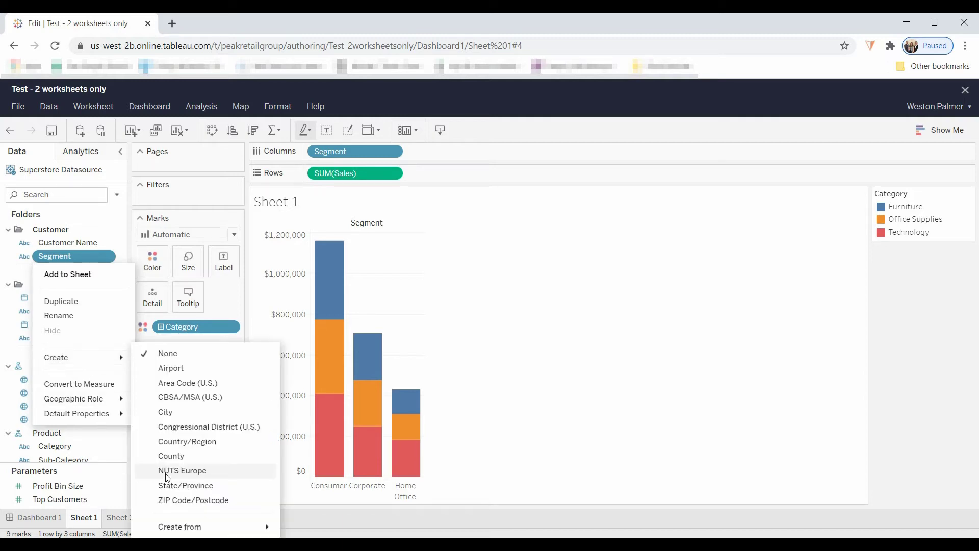
click(610, 368)
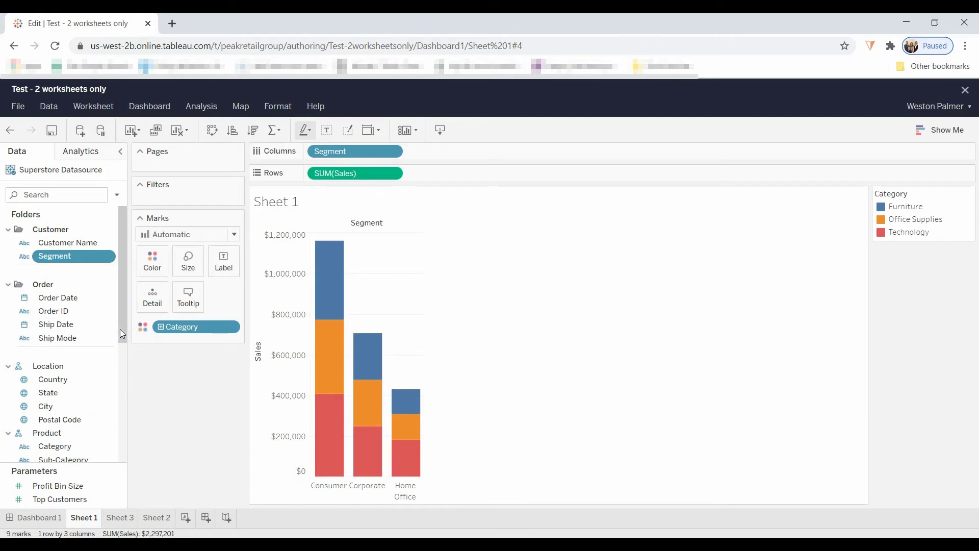
Scroll the Data pane and review the Sales field's context menu, then dismiss it.
drag(123, 320, 133, 468)
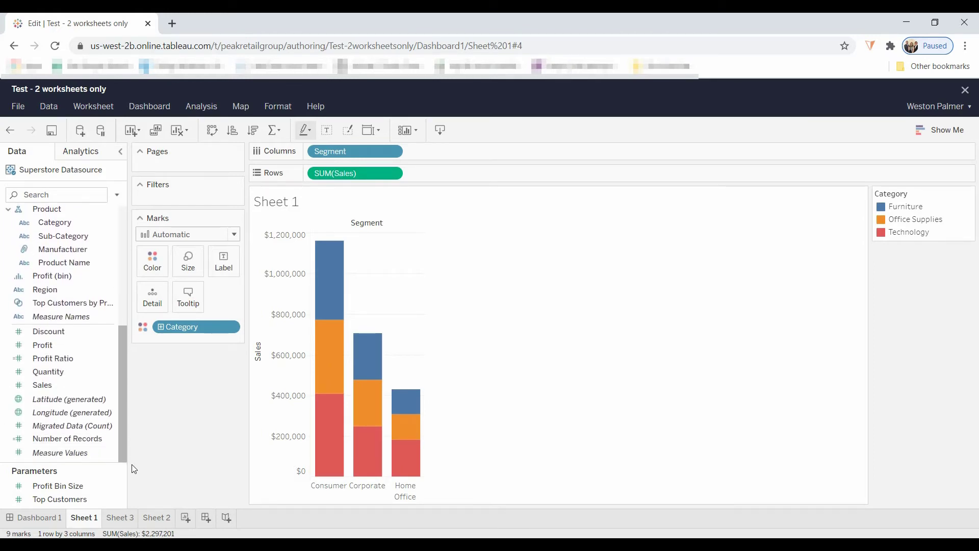
right_click(75, 387)
mouse_move(89, 292)
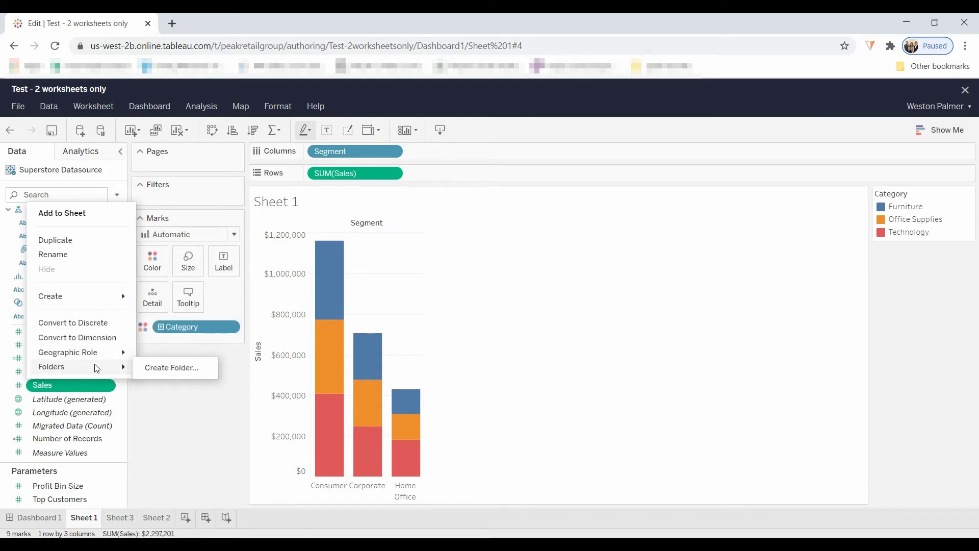
click(78, 393)
right_click(76, 392)
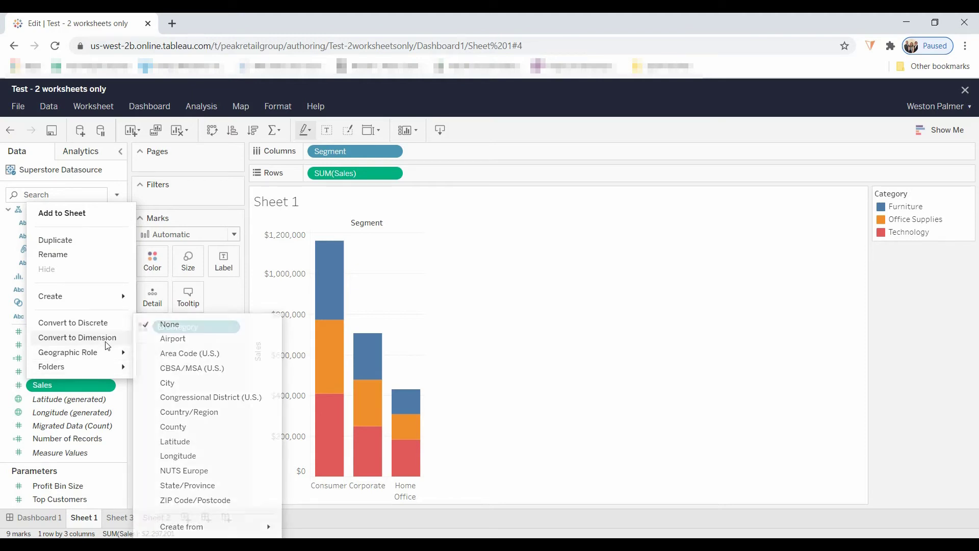
click(161, 430)
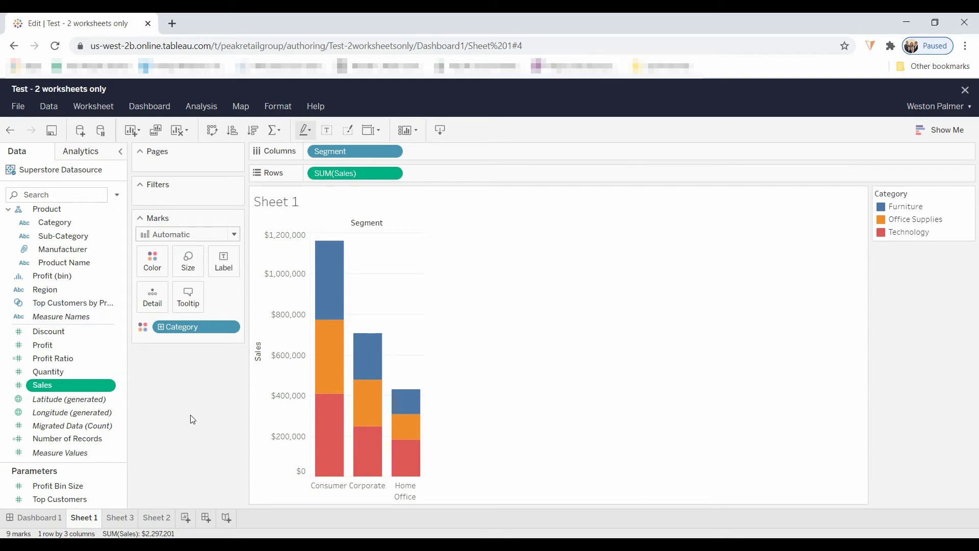
click(125, 517)
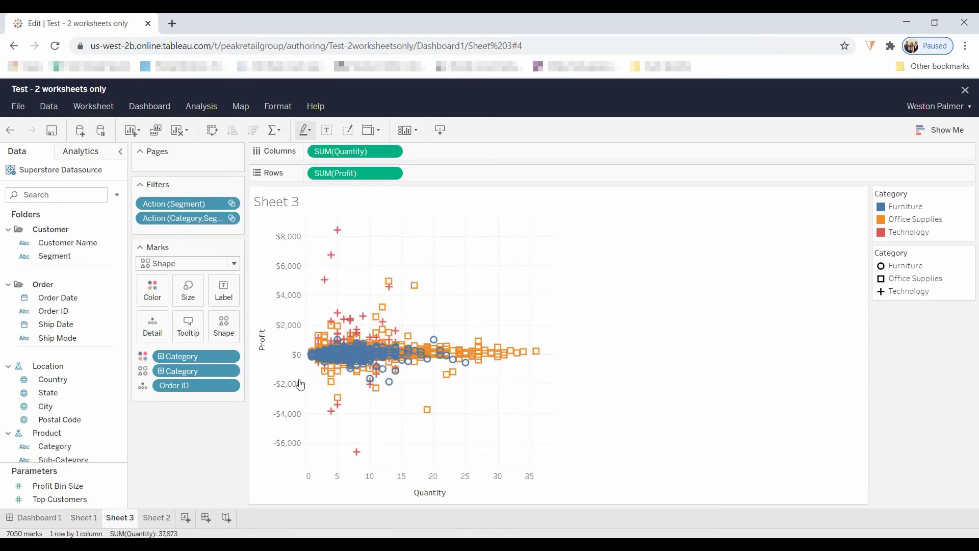
click(228, 331)
click(233, 371)
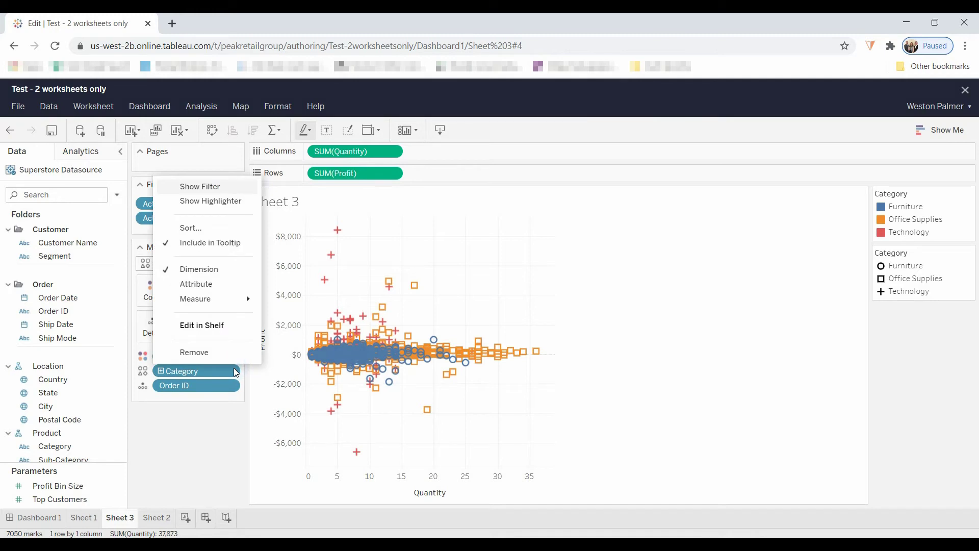
click(219, 448)
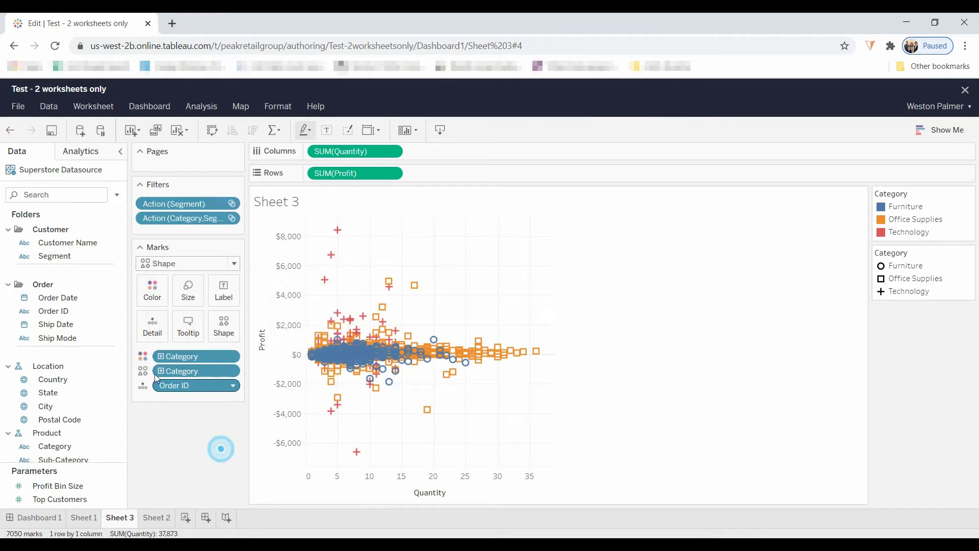
click(143, 371)
click(222, 457)
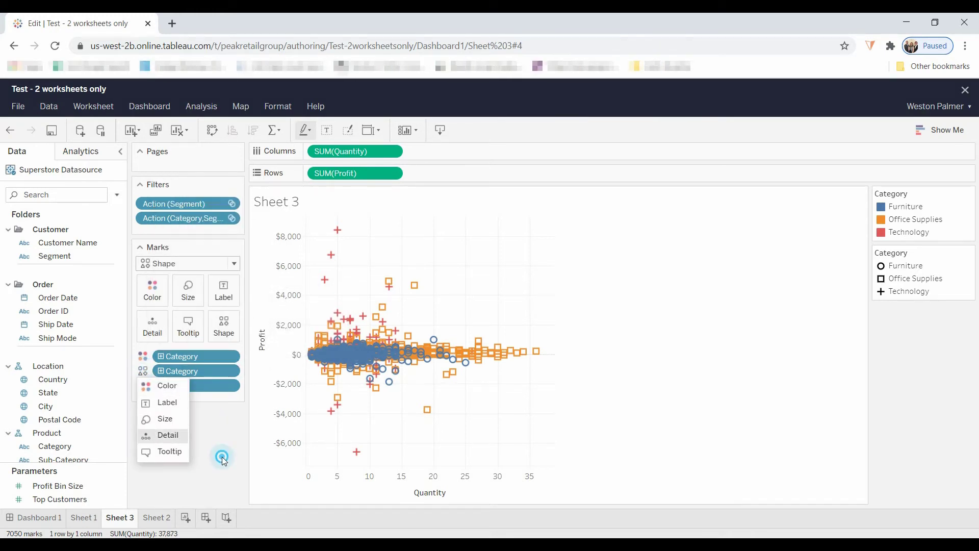
drag(195, 372, 173, 459)
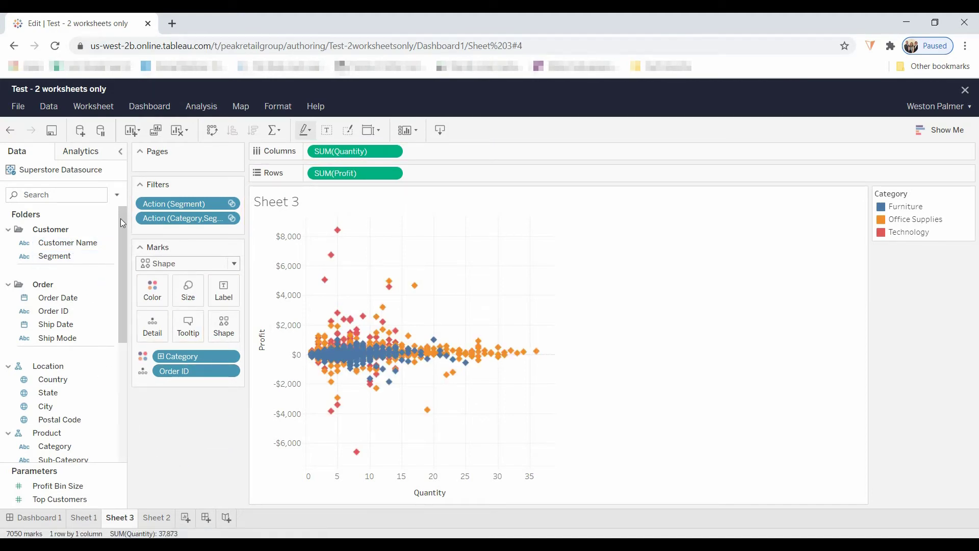
drag(120, 218, 122, 254)
scroll(121, 254, up, 3)
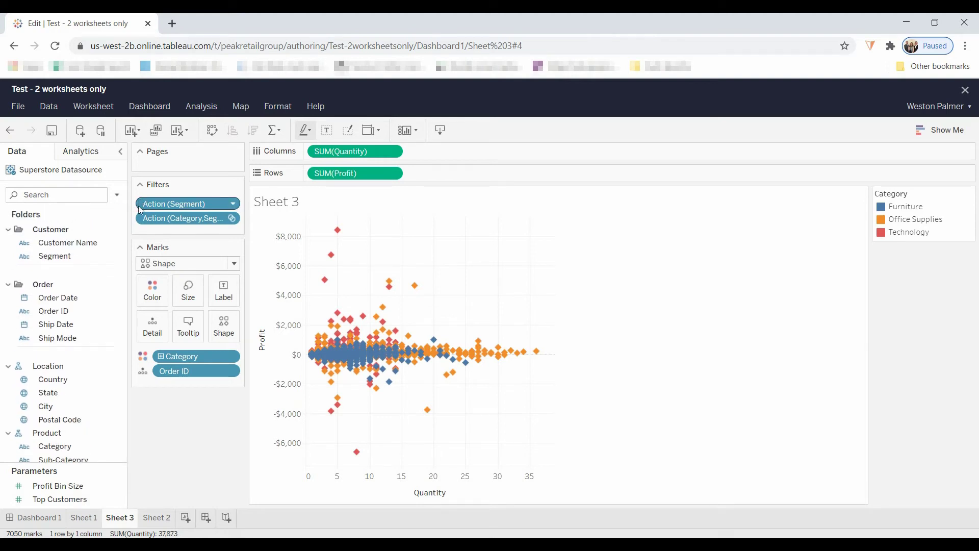
scroll(115, 254, down, 5)
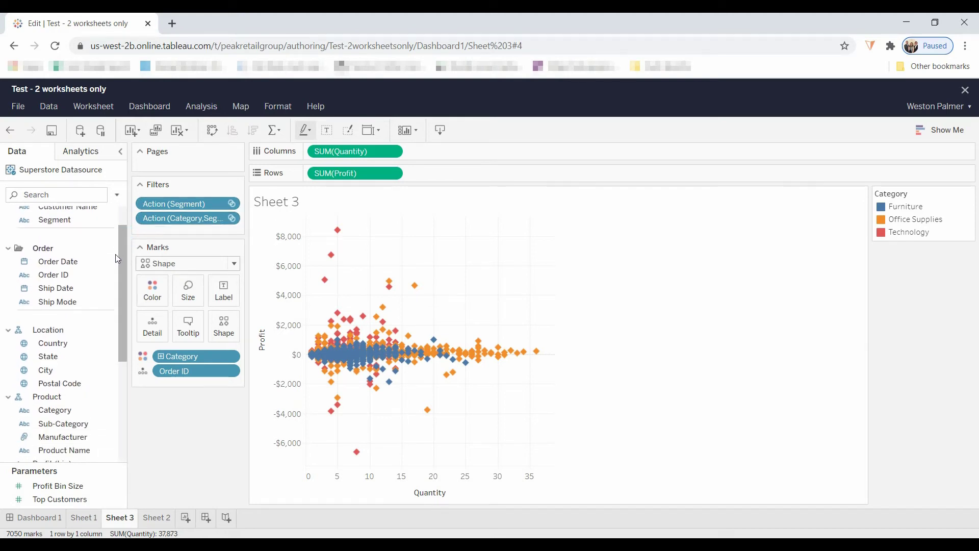
drag(51, 312, 230, 347)
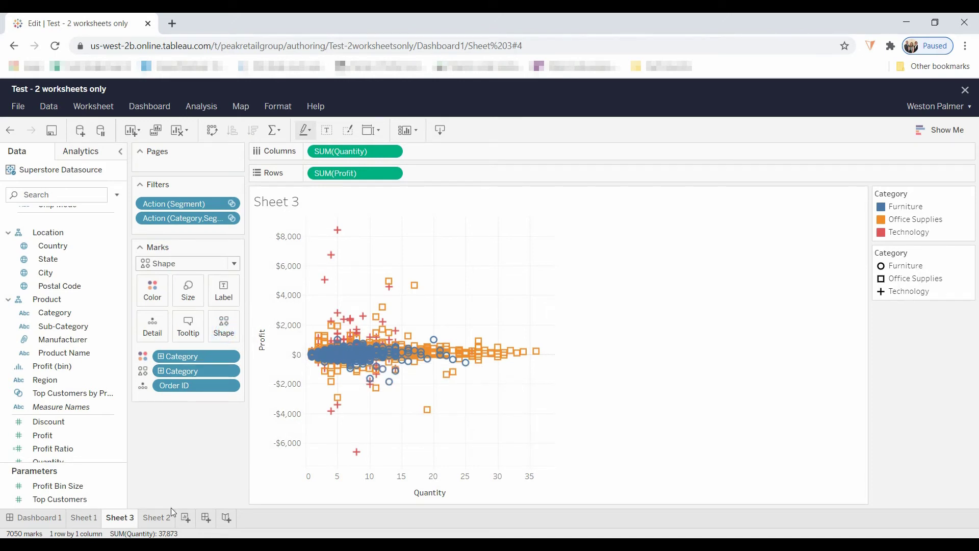
Switch to Sheet 2 and review the DAY(Order Date) pill's options, then close them.
click(157, 517)
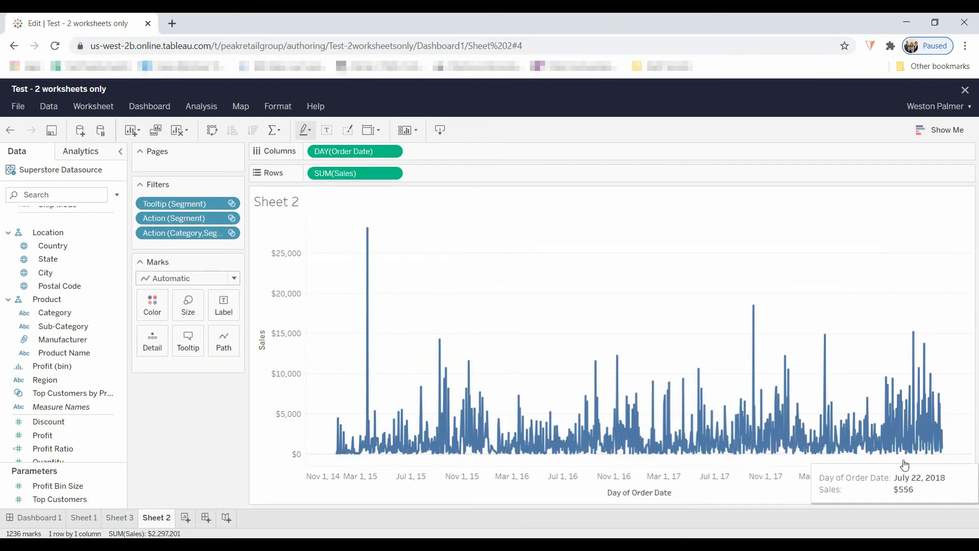
click(397, 153)
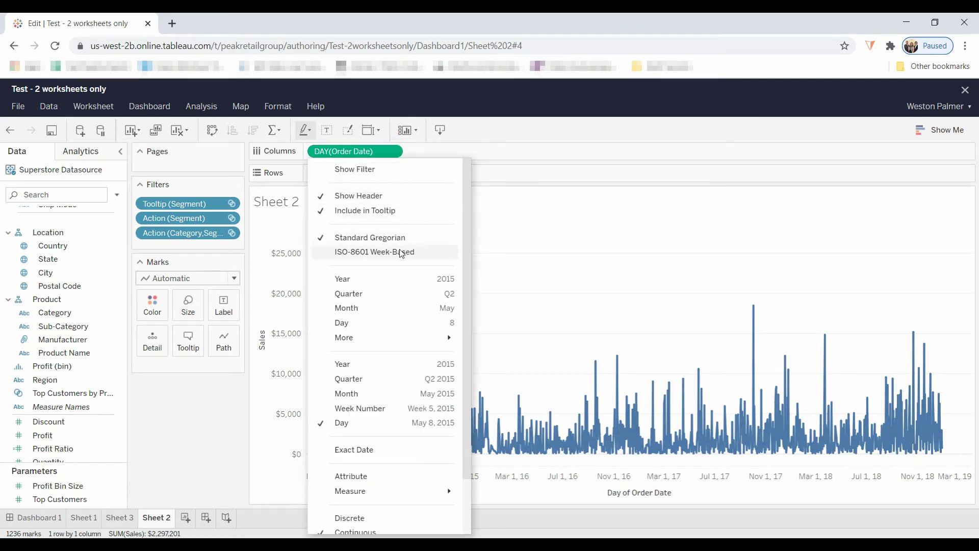
mouse_move(398, 492)
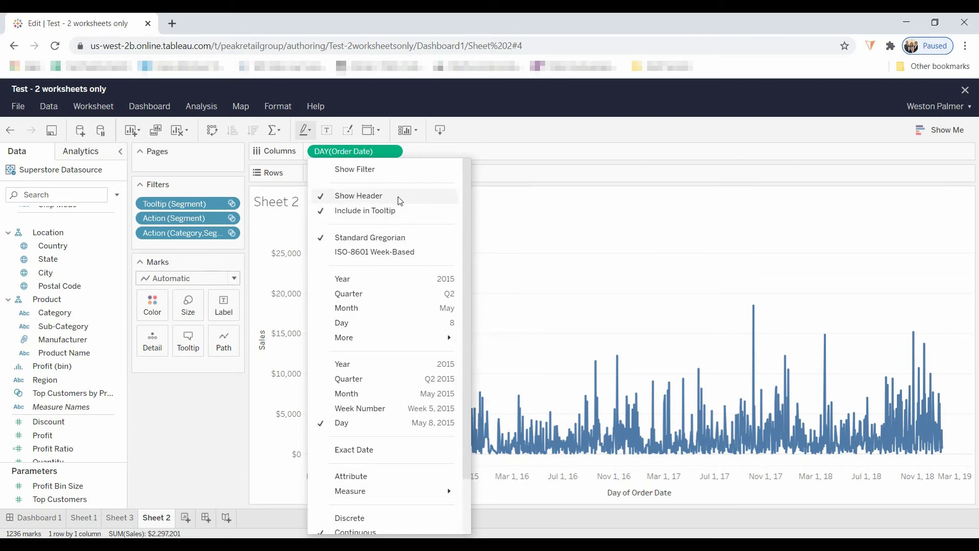
click(487, 158)
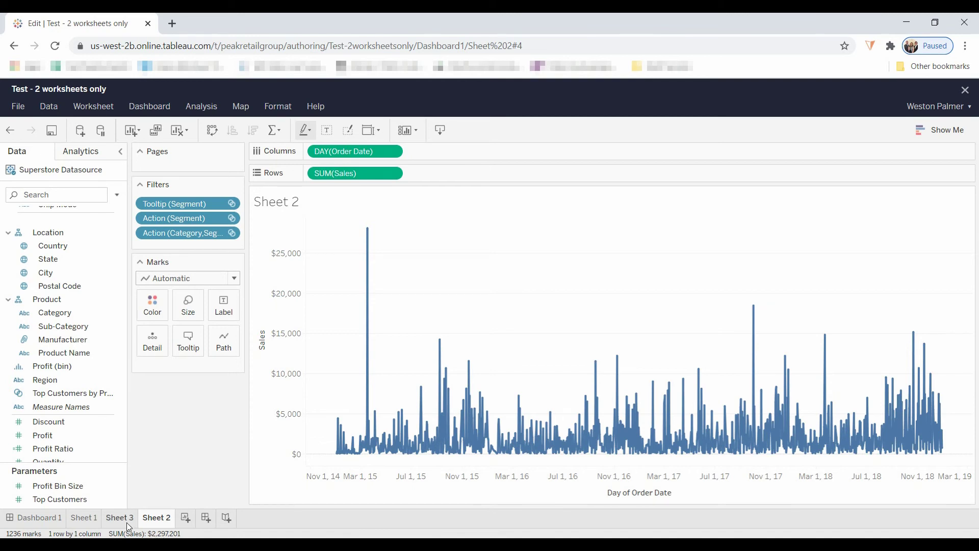
right_click(151, 521)
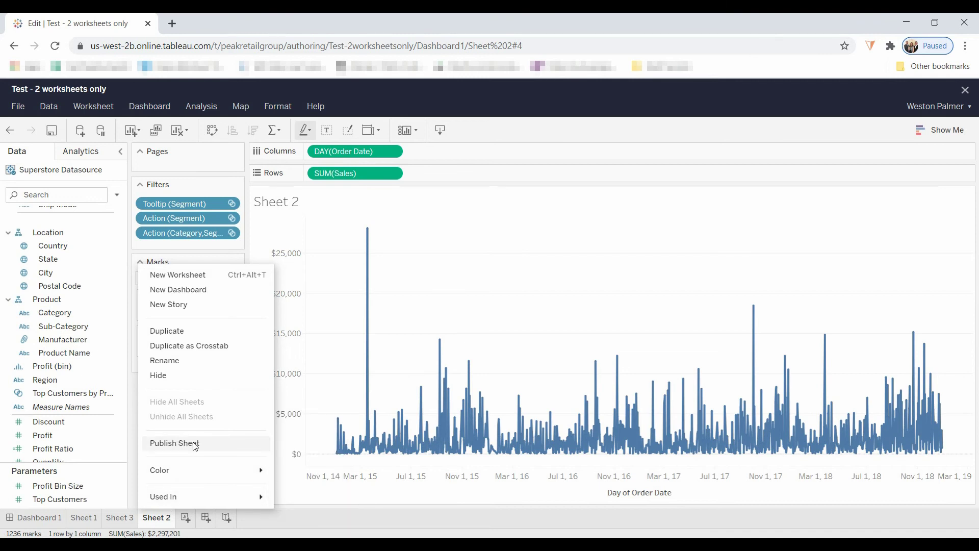
click(115, 521)
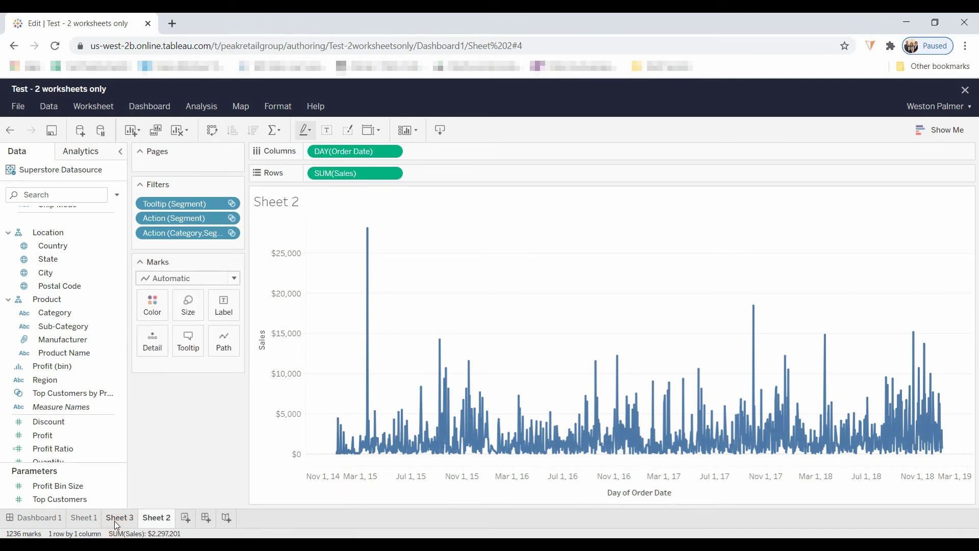
right_click(115, 521)
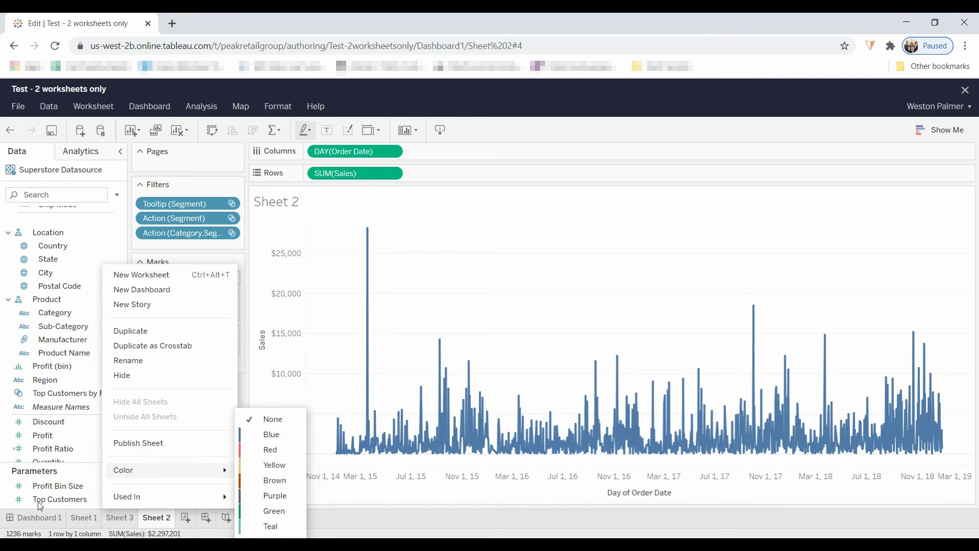
click(45, 522)
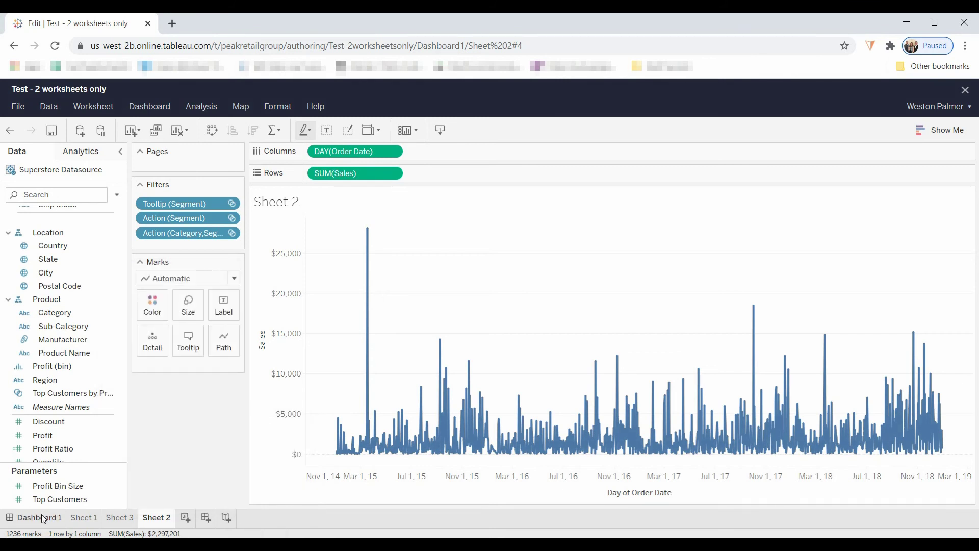
right_click(43, 517)
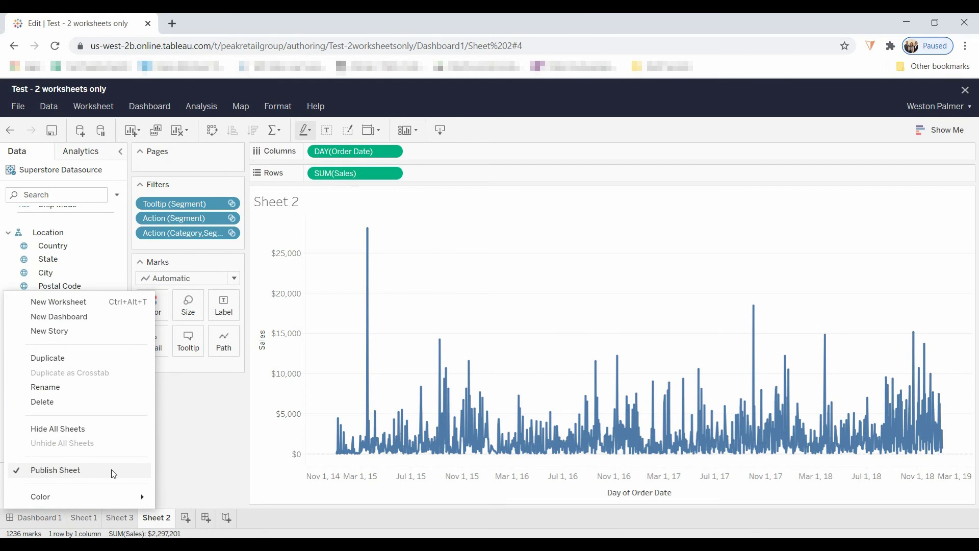
click(194, 451)
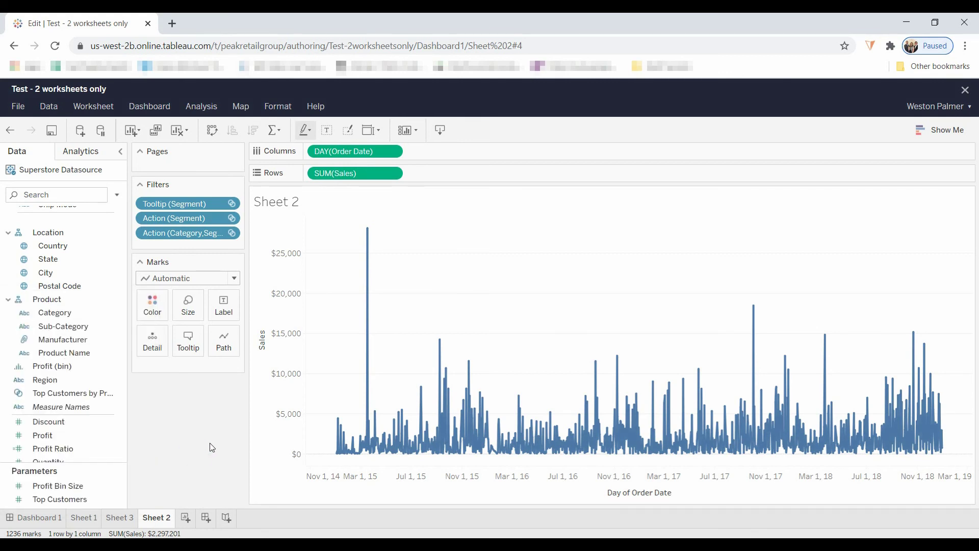